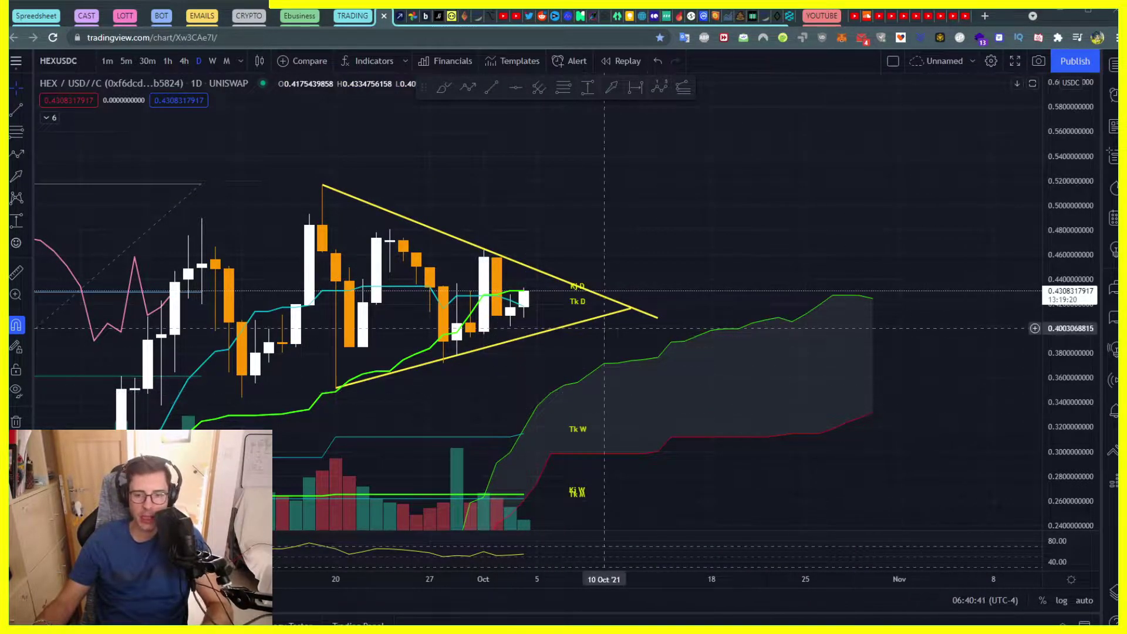
Examine the yellow converging trend lines and the latest candles on the daily HEXUSDC chart.
drag(612, 336, 809, 328)
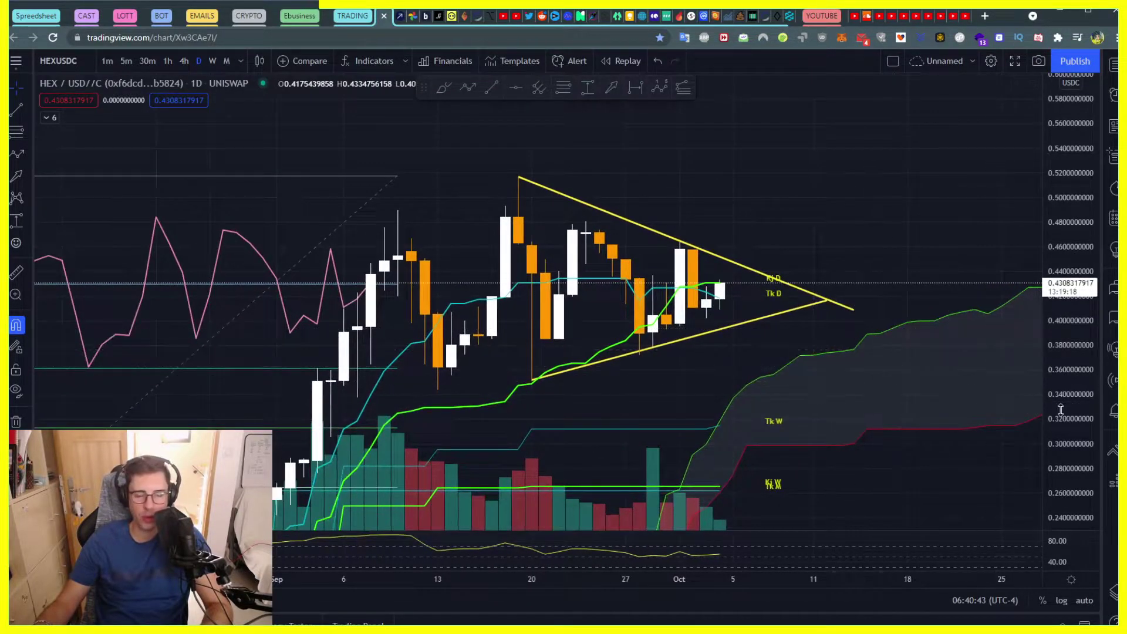
drag(1060, 409, 1034, 306)
scroll(815, 327, up, 2)
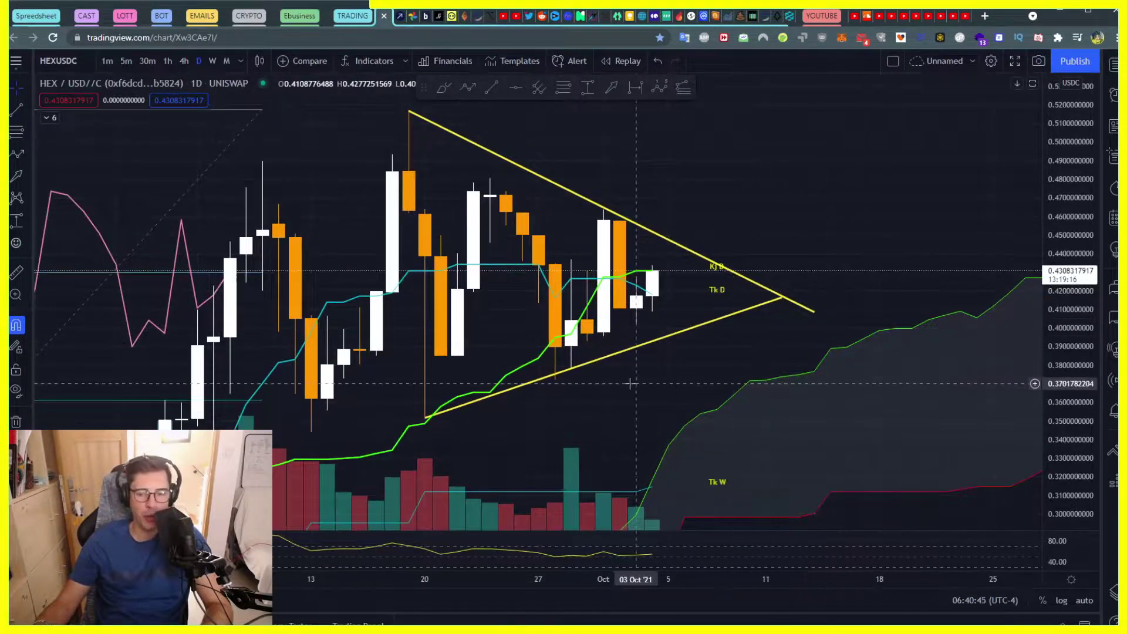
scroll(589, 394, up, 6)
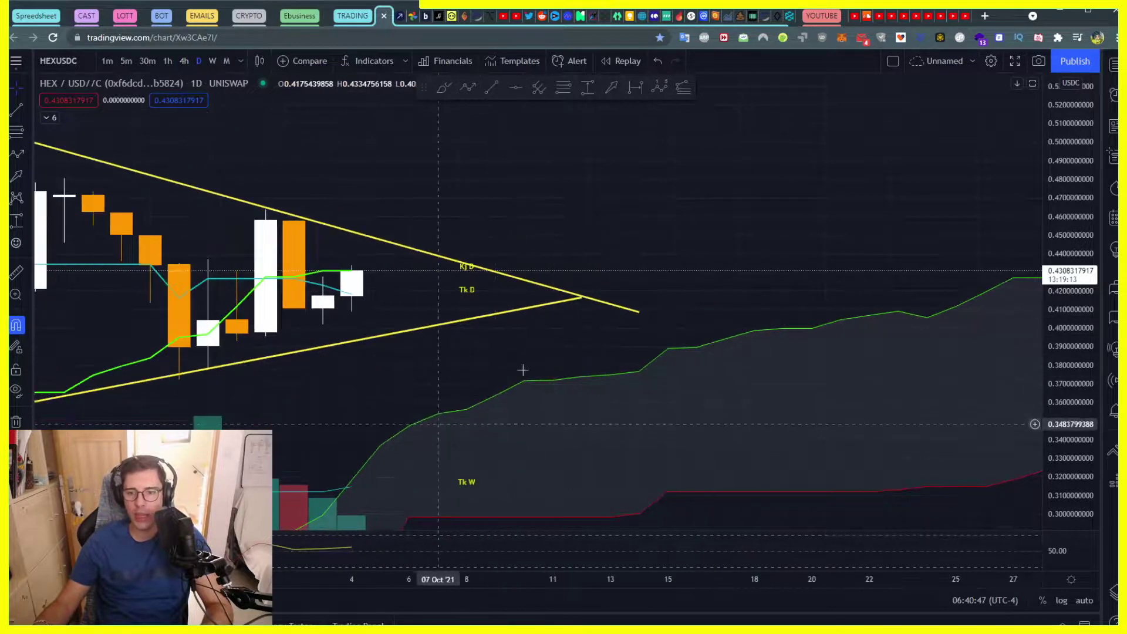
scroll(524, 368, down, 4)
scroll(556, 320, down, 2)
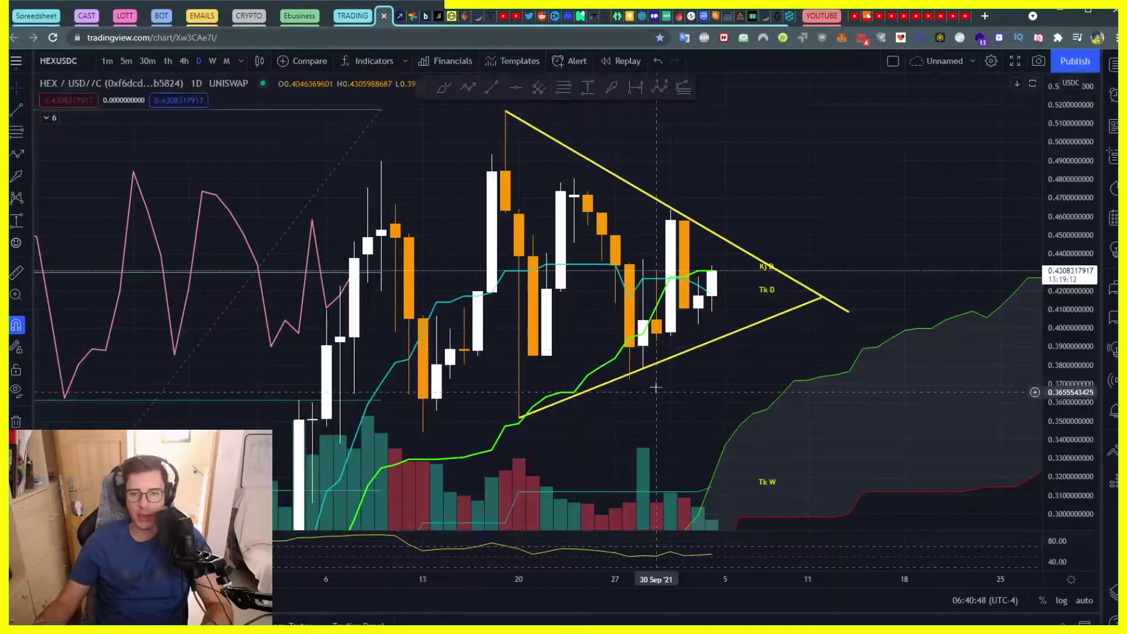
Check the chart-pattern reference image and examine the latest daily HEXUSDC candles against the Kj D and Tk D levels.
click(412, 16)
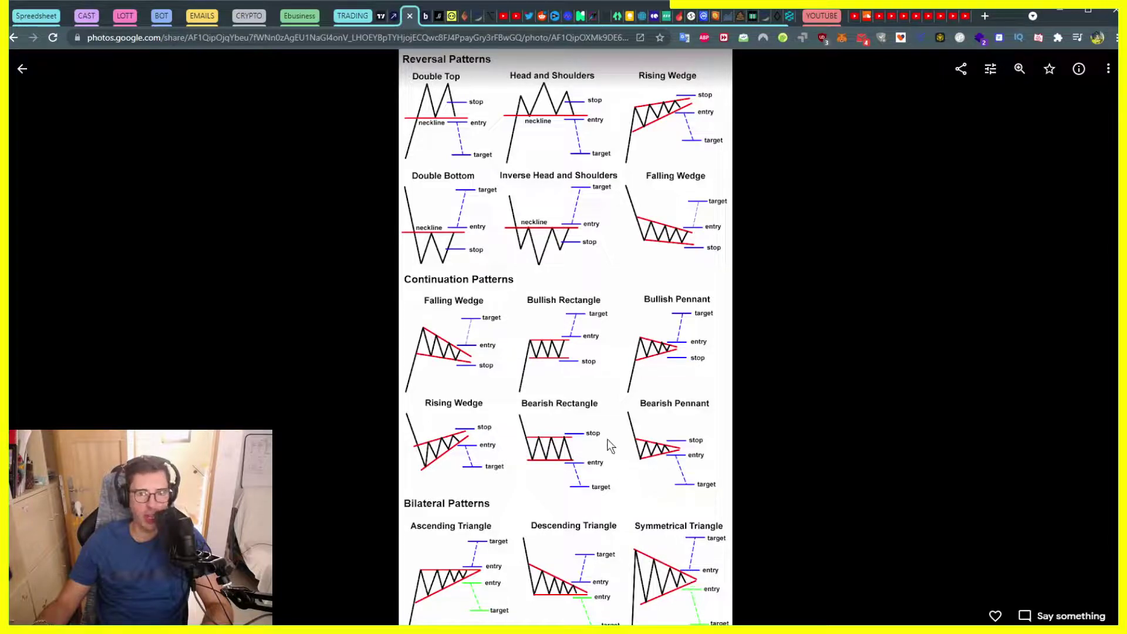
click(380, 17)
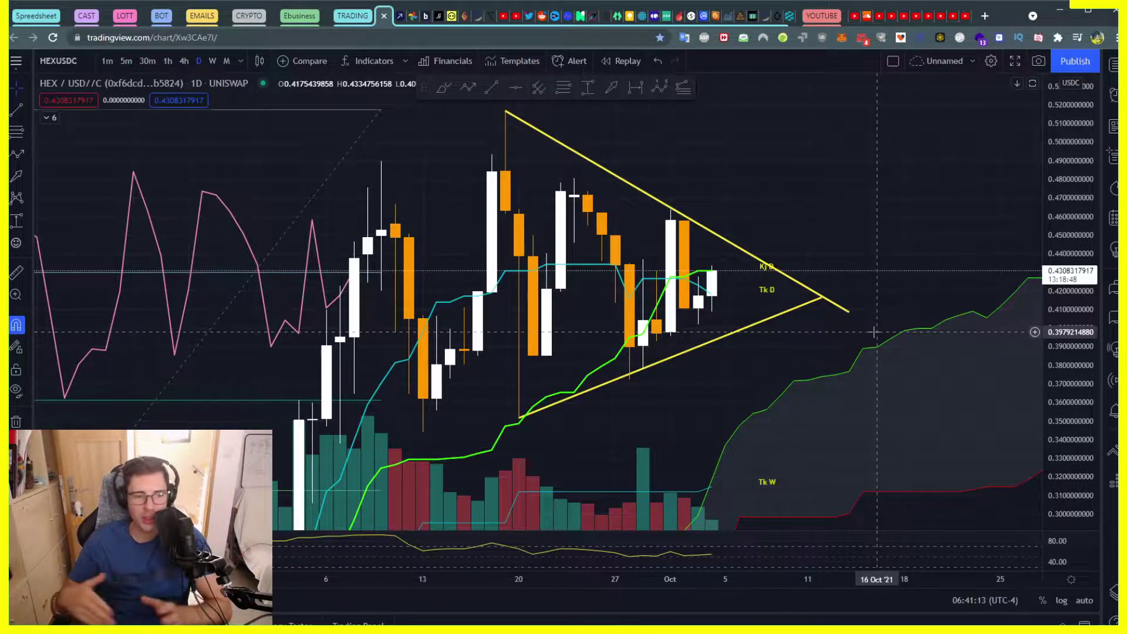
scroll(868, 335, up, 2)
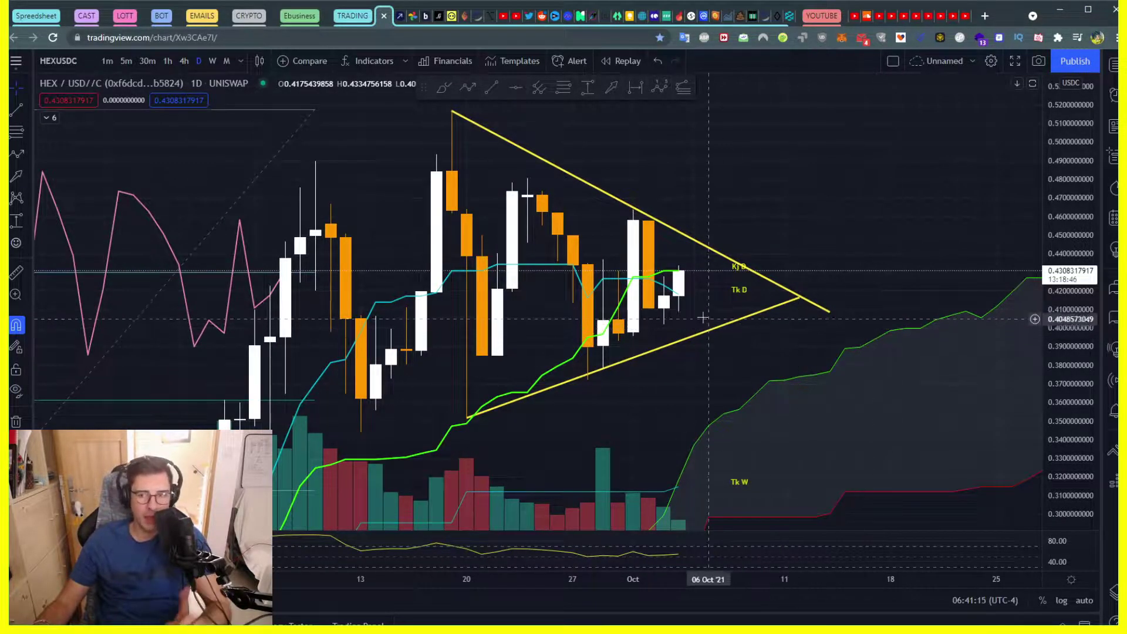
scroll(645, 352, up, 3)
drag(557, 369, 765, 376)
drag(1057, 423, 1057, 202)
scroll(668, 282, up, 3)
drag(649, 440, 669, 438)
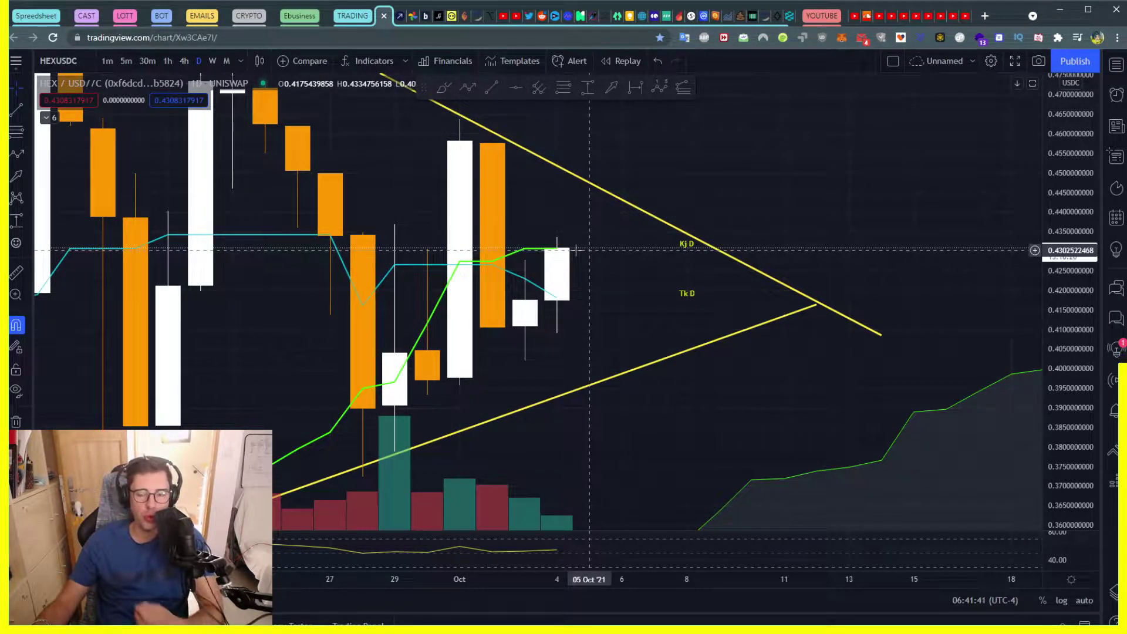
Examine the latest candles against the Kj D and Kj 4h levels on the 4h and 1h timeframes, finishing on 1h.
click(186, 61)
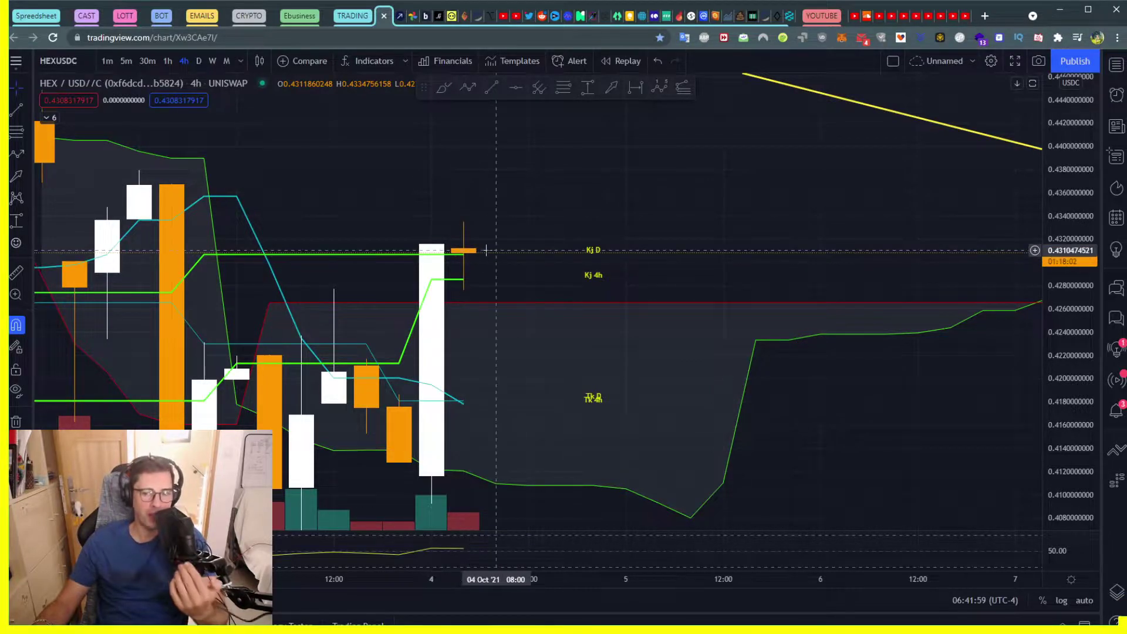
drag(513, 183, 463, 299)
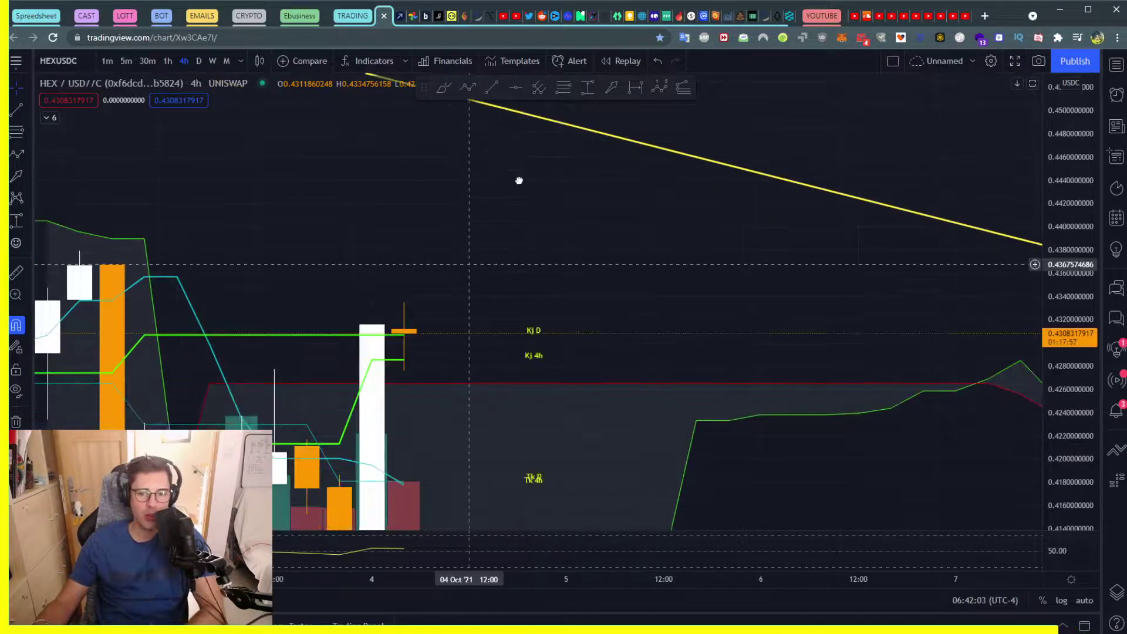
click(167, 61)
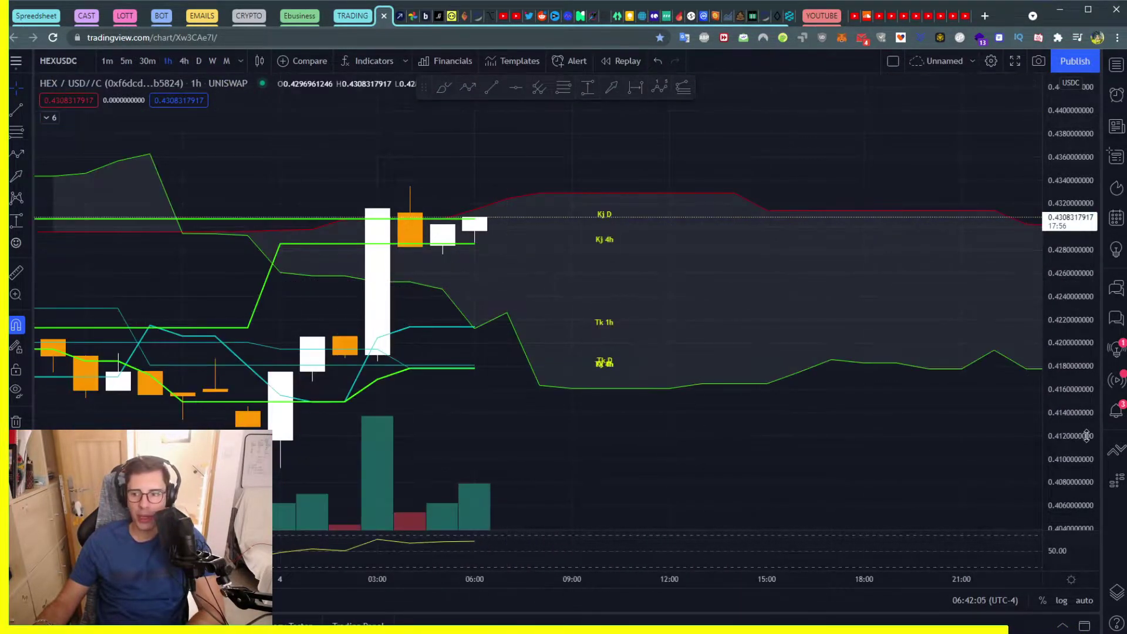
drag(1086, 432, 1080, 80)
scroll(640, 220, down, 3)
drag(712, 244, 407, 437)
scroll(359, 378, up, 2)
scroll(360, 378, up, 1)
drag(360, 378, 642, 292)
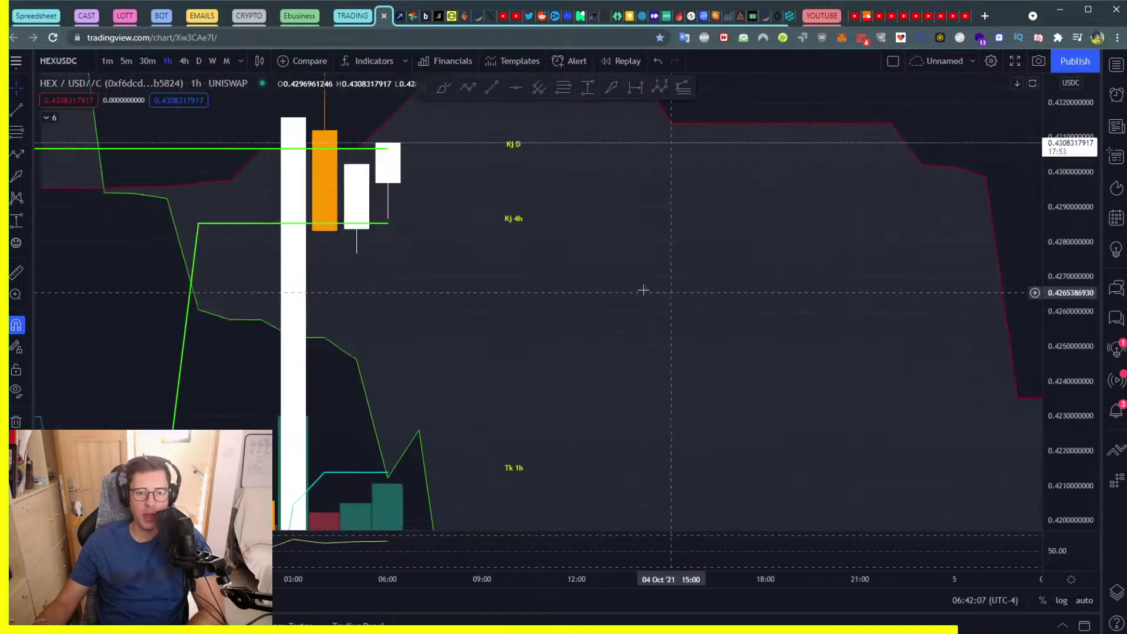
scroll(641, 292, up, 3)
drag(259, 320, 465, 348)
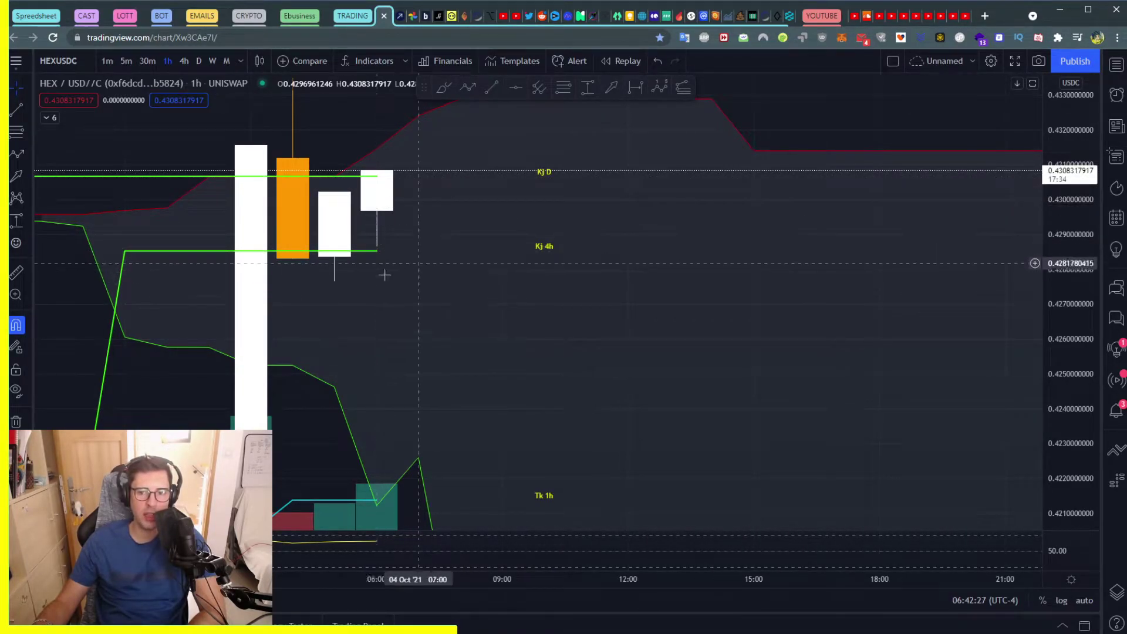
Draw an arrow marker beside the latest 1h candle from the Kj 4h level down to the Tk D level, about 0.4283 to 0.4183.
drag(423, 297, 235, 109)
drag(487, 165, 574, 228)
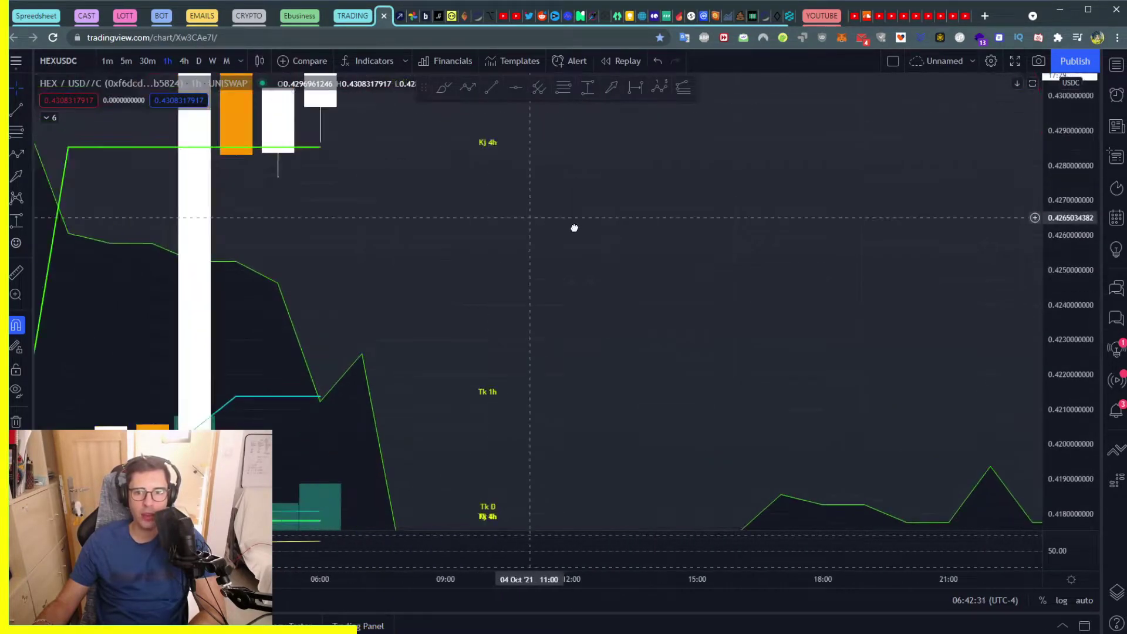
click(612, 88)
mouse_move(414, 165)
mouse_down()
mouse_move(432, 511)
mouse_move(413, 511)
mouse_up()
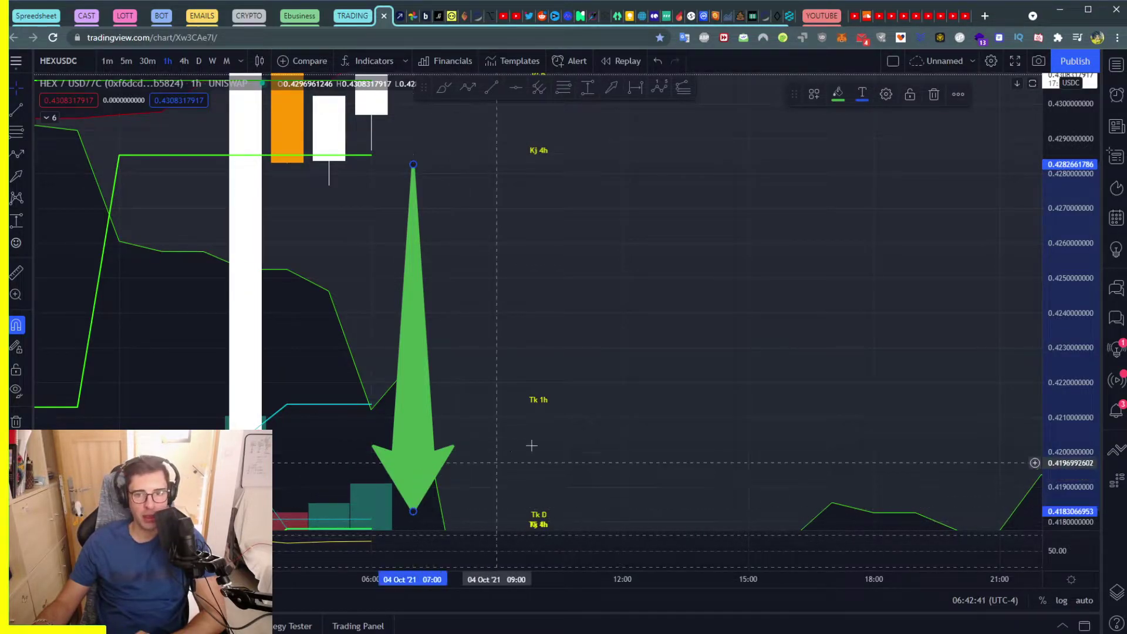
Measure the price range from the Kj 4h level down to the Tk D level and delete the measurement.
click(635, 88)
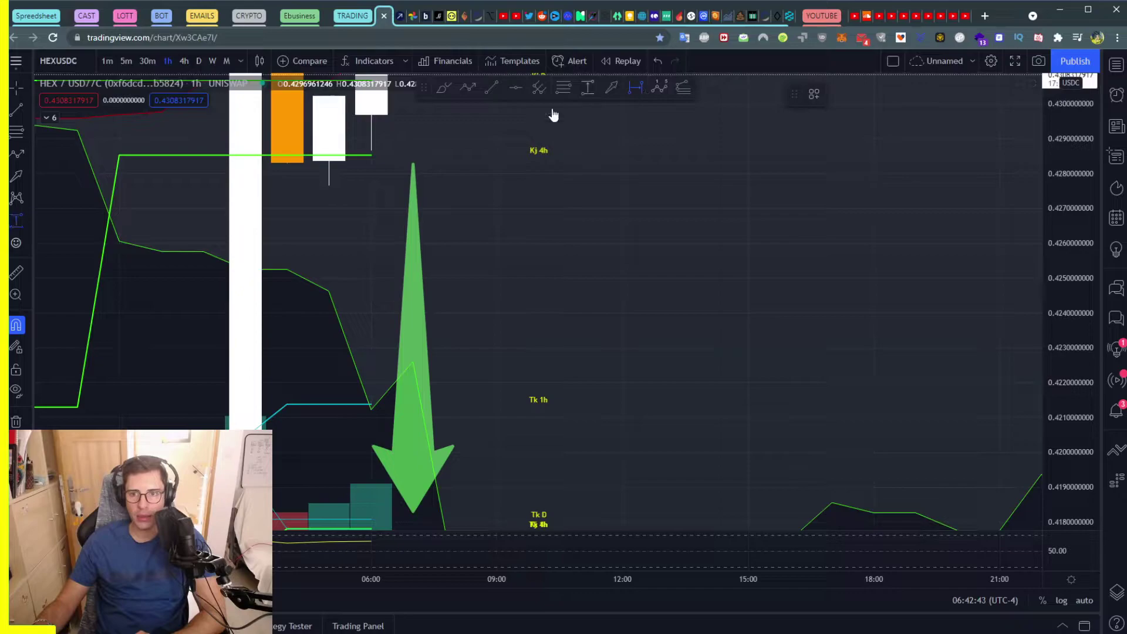
mouse_move(413, 156)
mouse_down()
mouse_move(453, 515)
mouse_move(538, 522)
mouse_up()
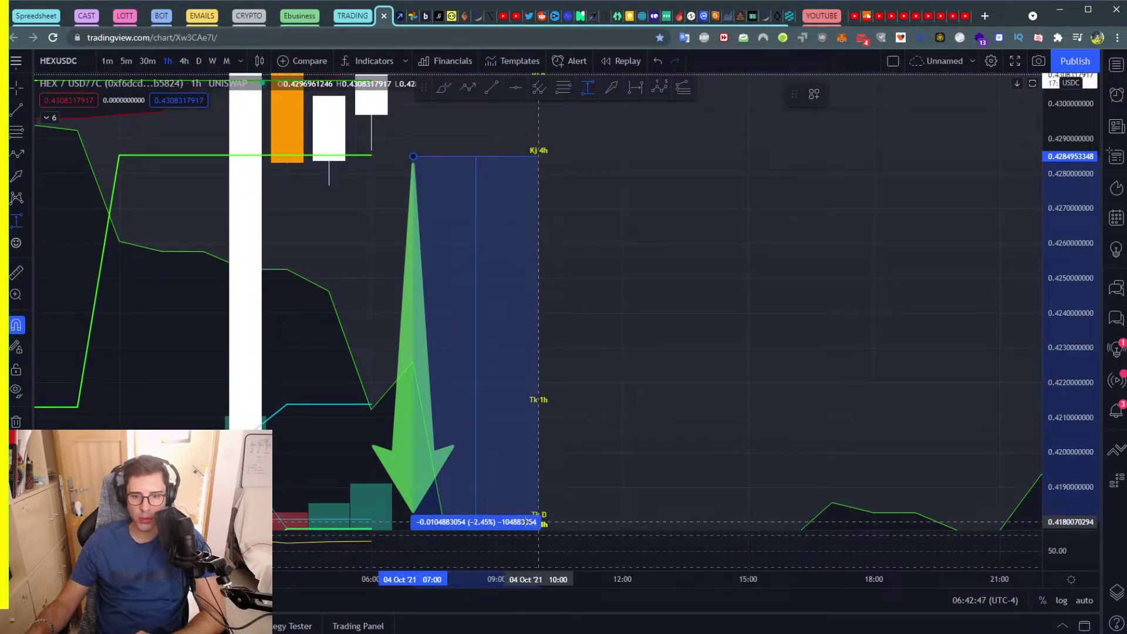
click(526, 522)
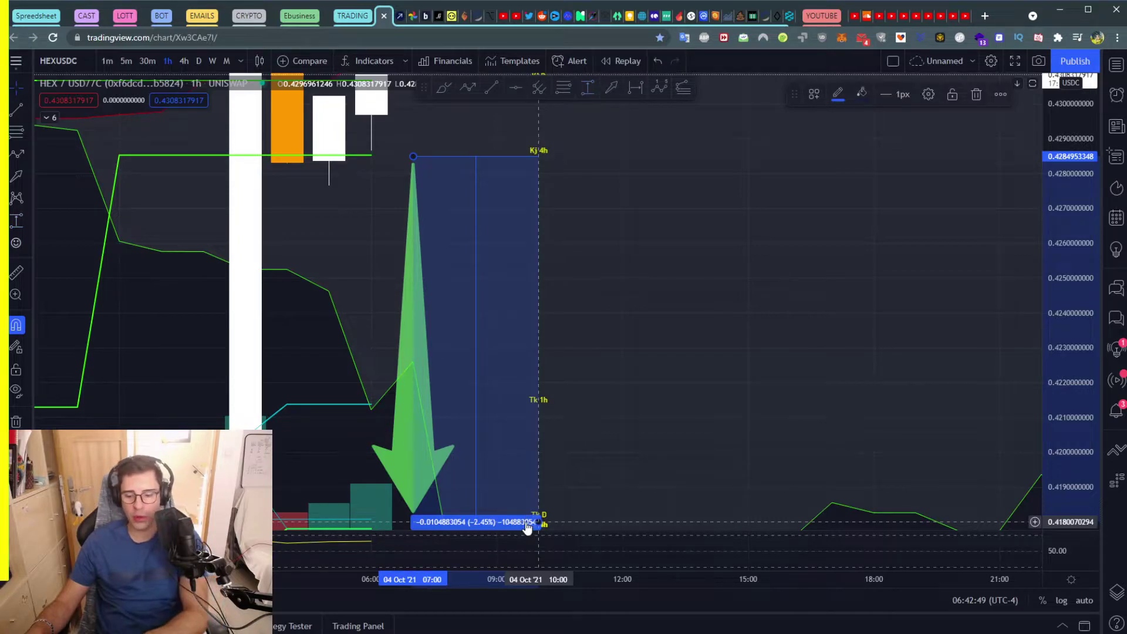
key(Delete)
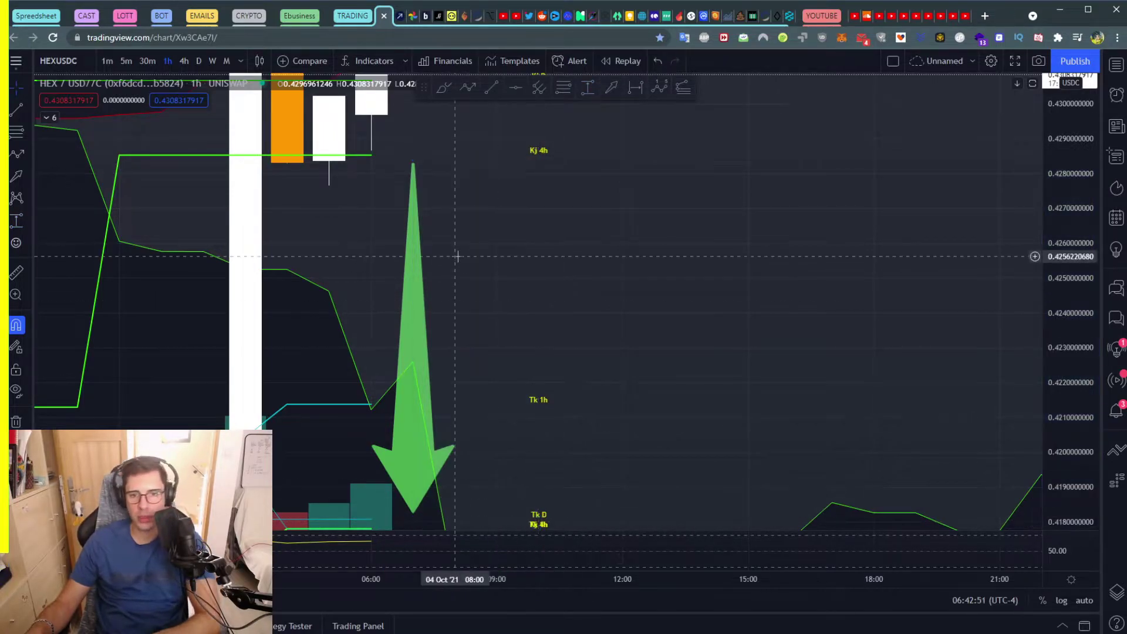
Examine the current 1h candle's position relative to the top of the cloud and the descending yellow trend line.
scroll(813, 245, down, 5)
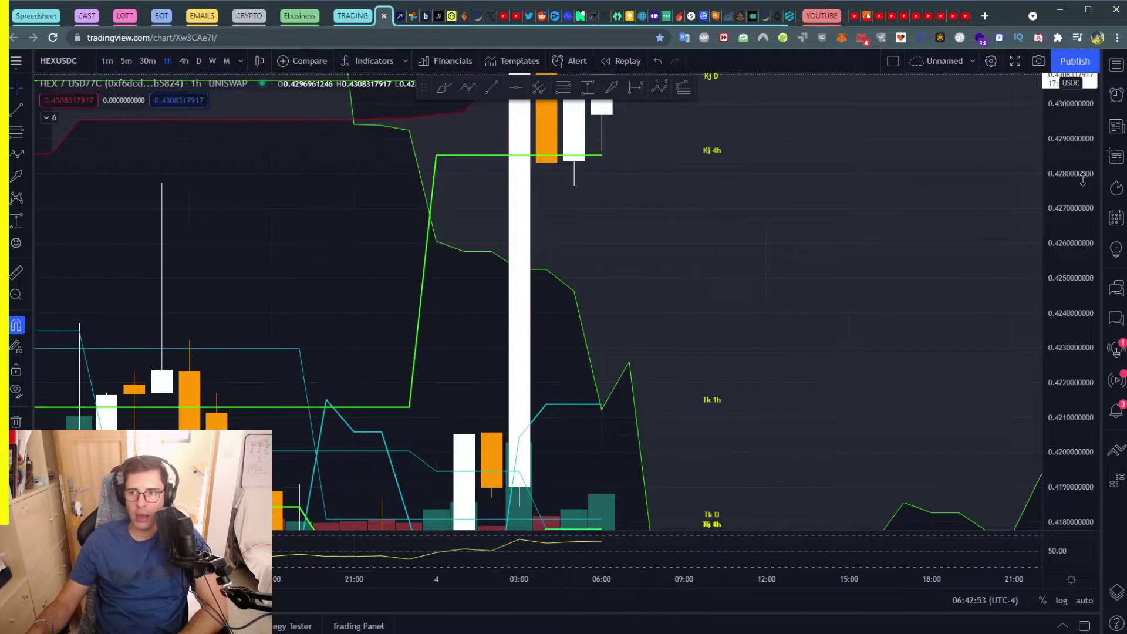
drag(1062, 450, 1062, 392)
drag(694, 274, 366, 404)
scroll(352, 402, up, 2)
drag(276, 405, 561, 411)
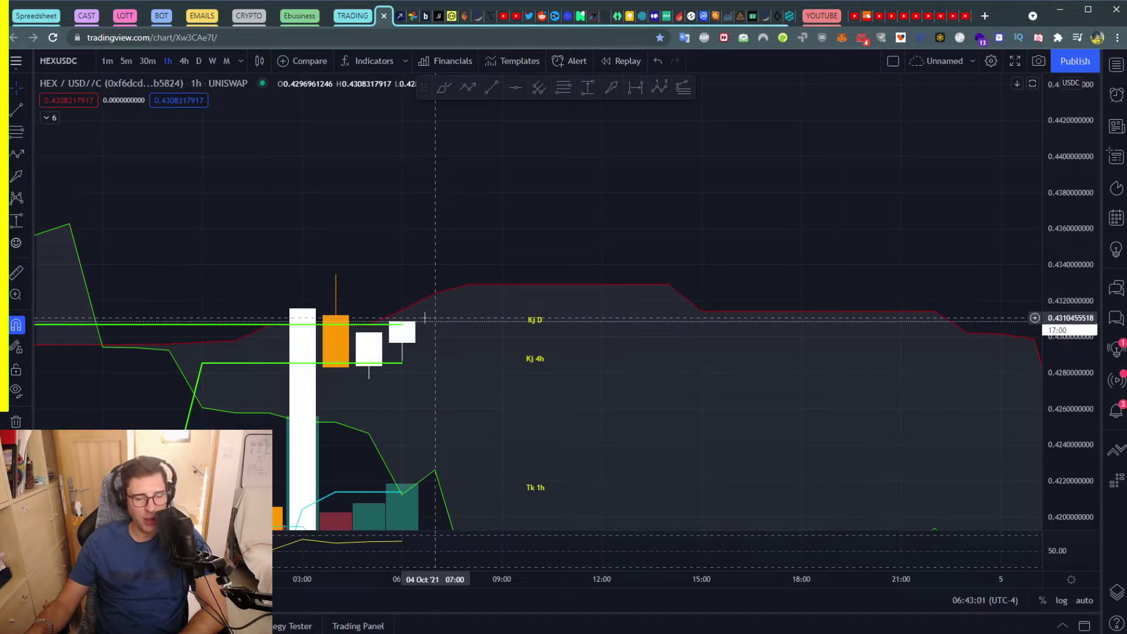
scroll(431, 306, down, 3)
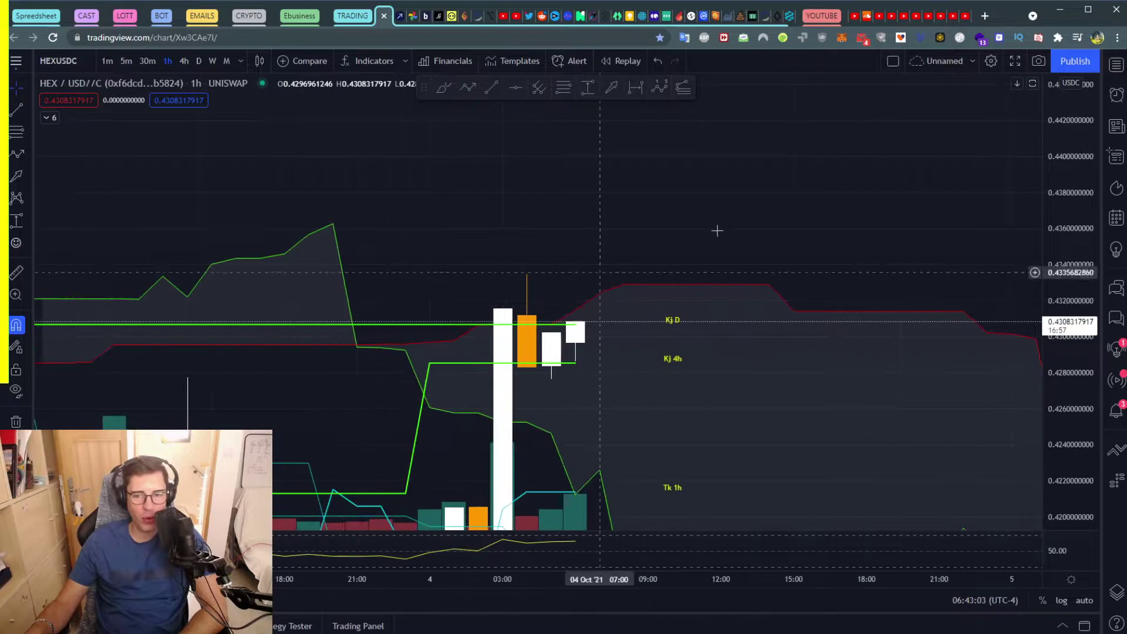
drag(773, 215, 617, 259)
drag(1048, 196, 1047, 340)
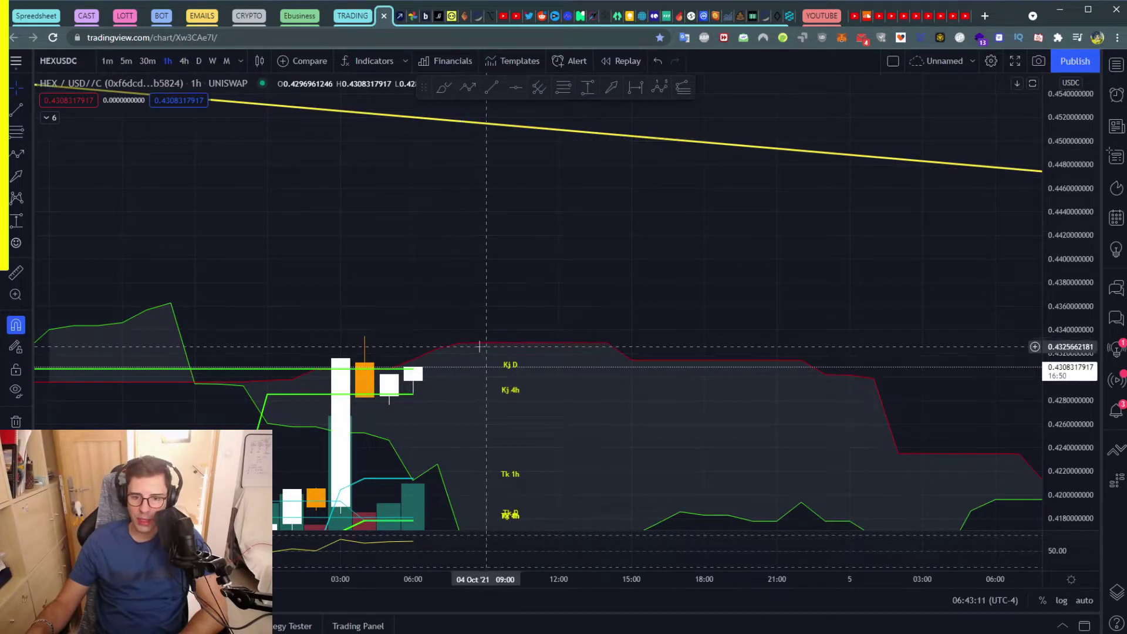
drag(439, 361, 435, 325)
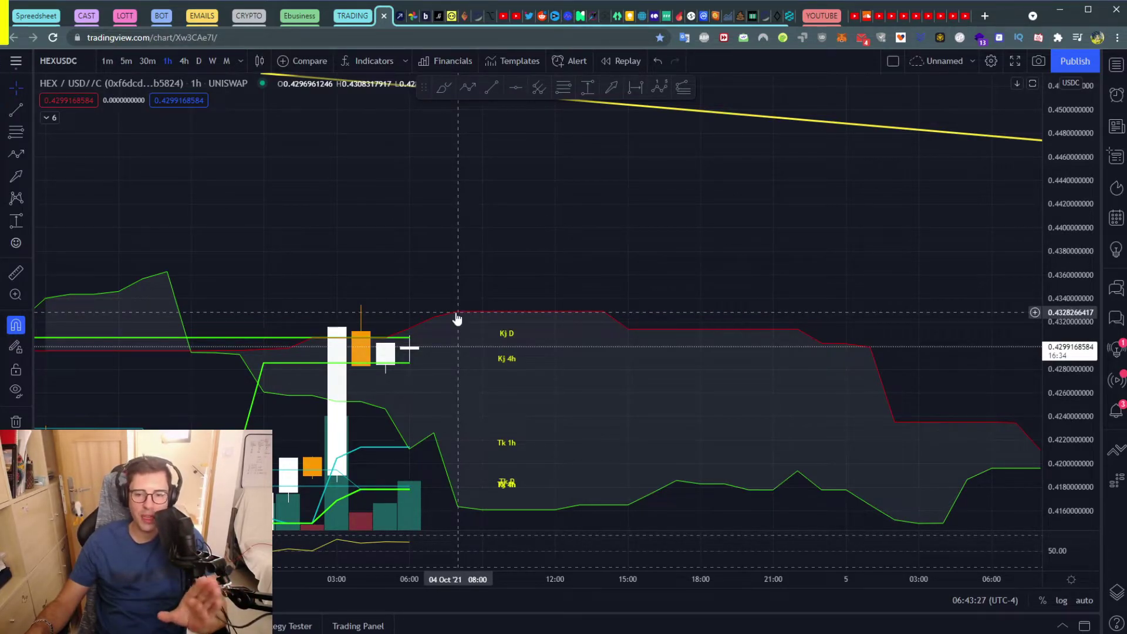
Switch to the daily timeframe and examine the candles around 8 to 10 September.
scroll(457, 319, down, 8)
click(199, 61)
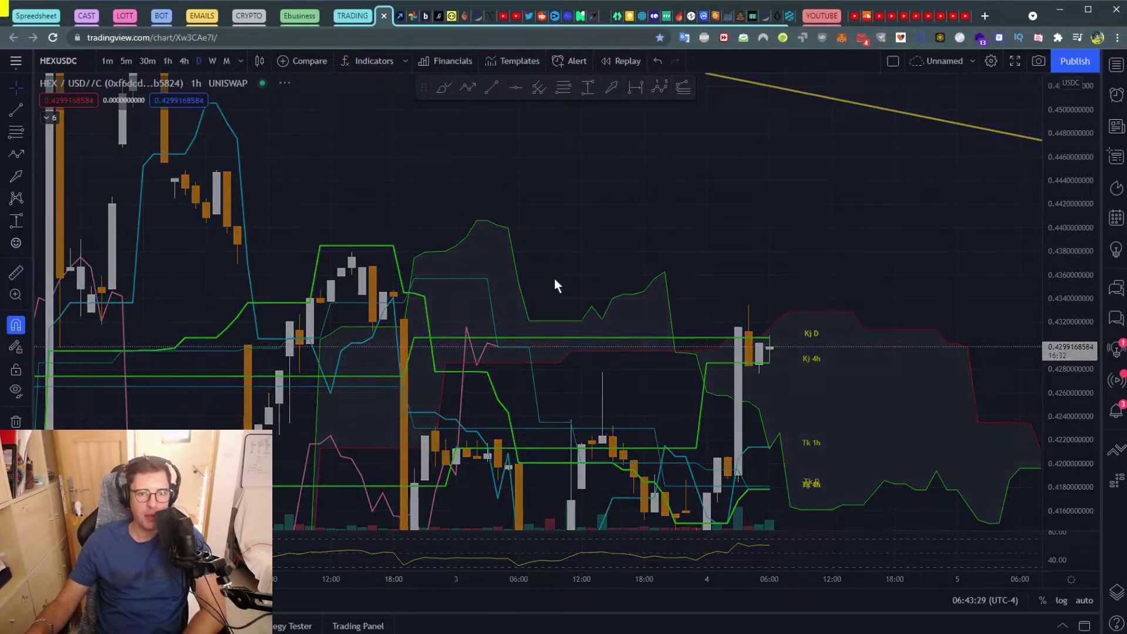
scroll(402, 399, up, 3)
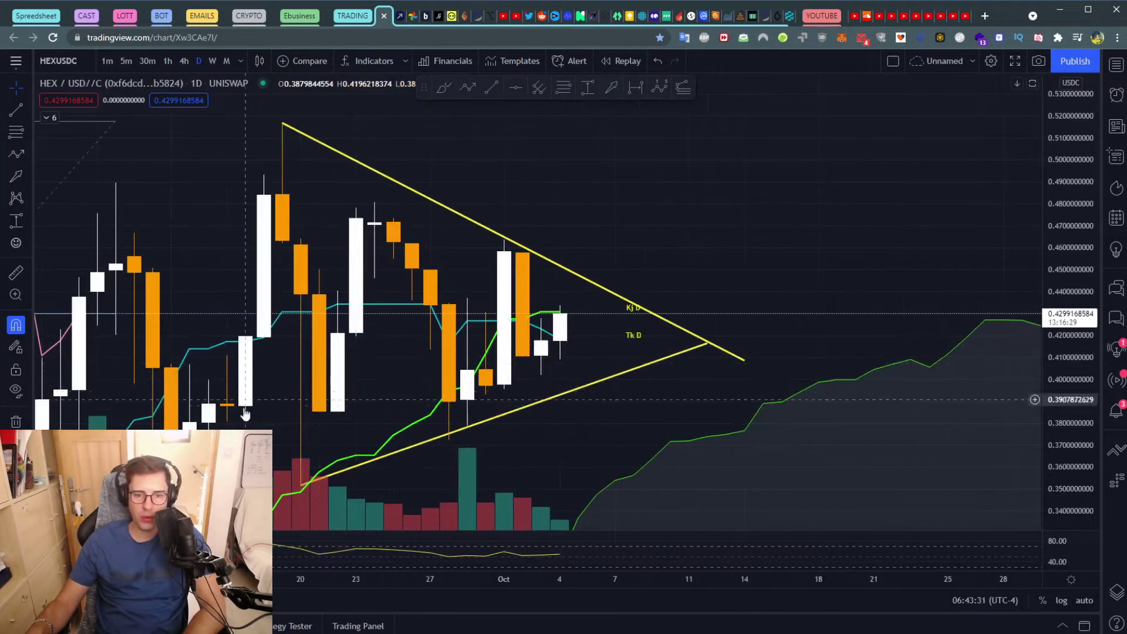
drag(249, 413, 692, 393)
scroll(661, 379, up, 4)
drag(348, 348, 621, 368)
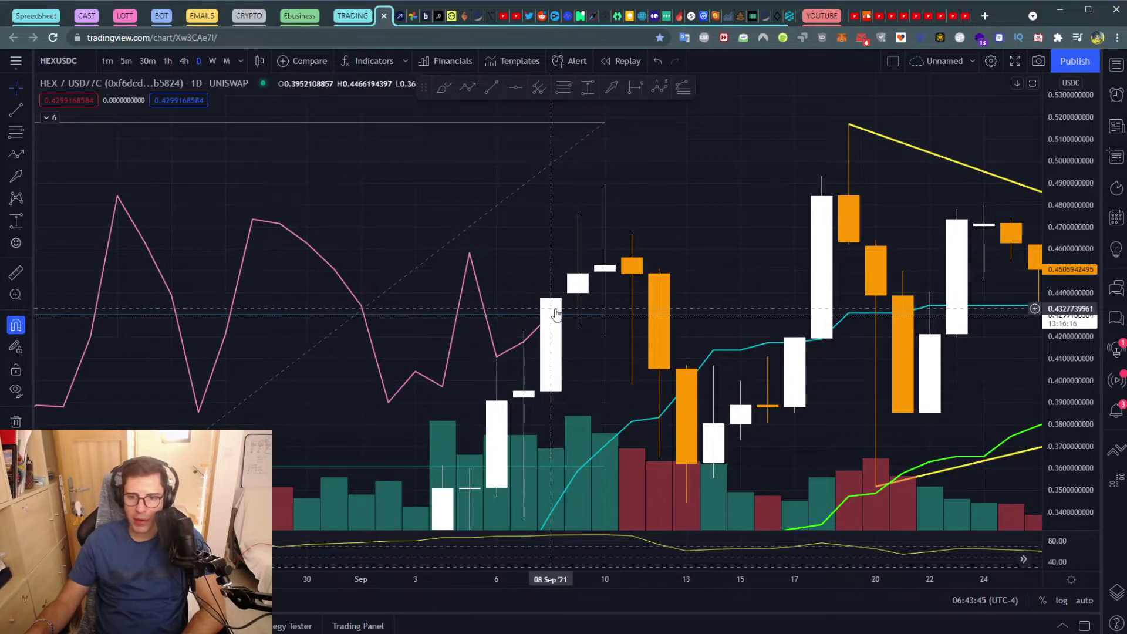
scroll(555, 312, up, 2)
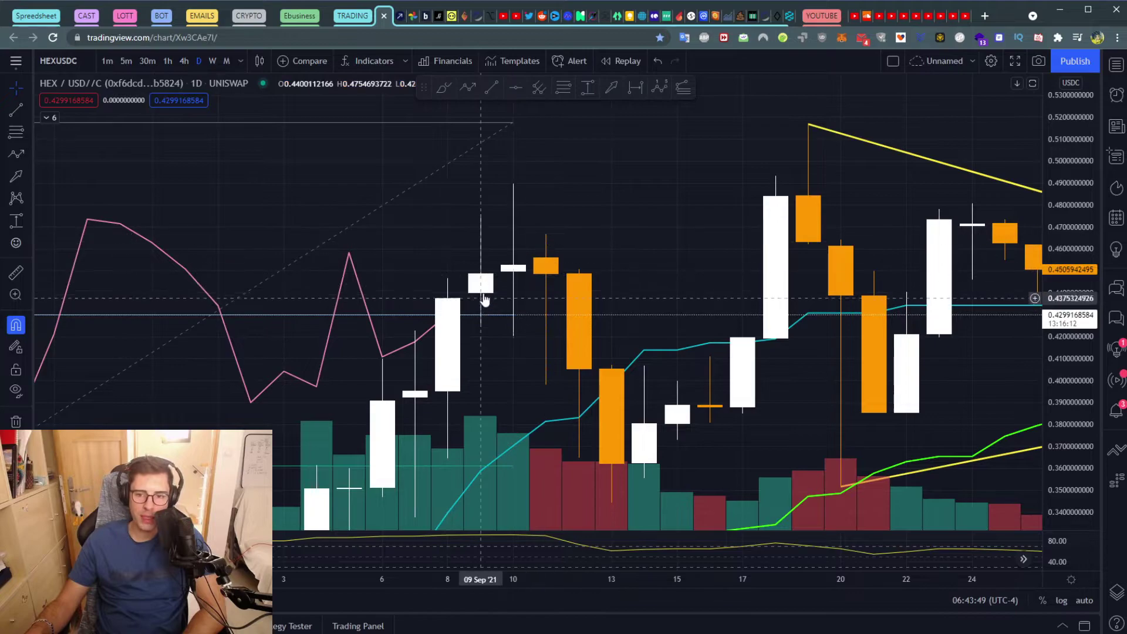
Draw an arrow from the 8 September candle's close to the 10 September candle's high and delete it.
click(611, 87)
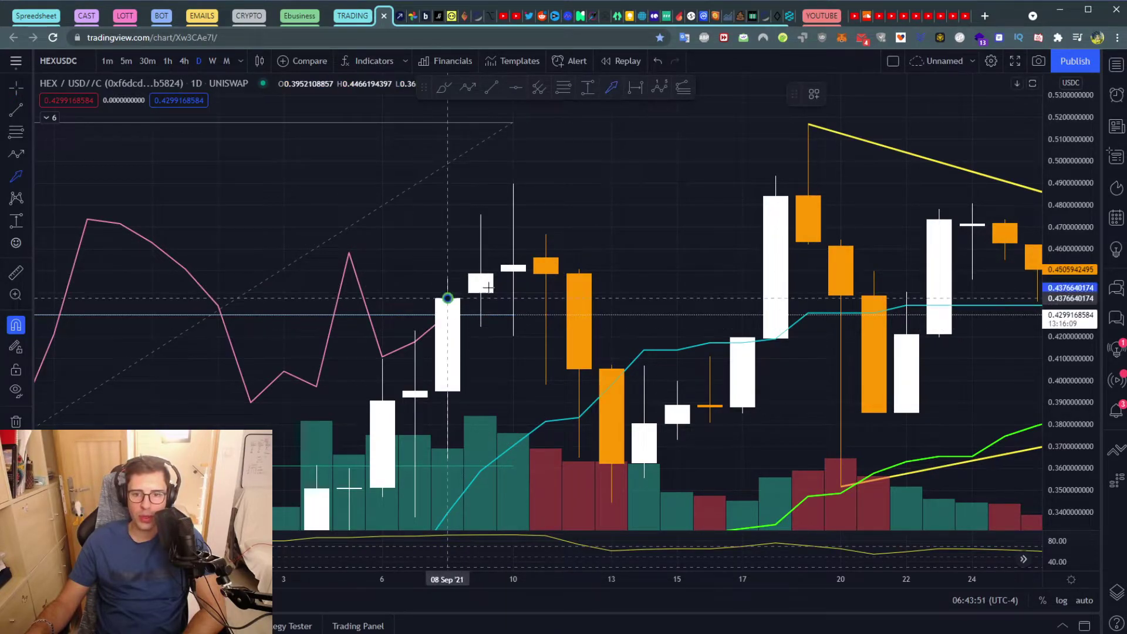
mouse_move(447, 297)
mouse_down()
mouse_move(473, 288)
mouse_move(546, 160)
mouse_move(478, 221)
mouse_move(521, 262)
mouse_move(571, 439)
mouse_move(541, 378)
mouse_move(465, 294)
mouse_move(514, 184)
mouse_up()
key(Delete)
Examine the whole yellow triangle with the latest daily candles and the cloud ahead of them.
scroll(573, 269, down, 3)
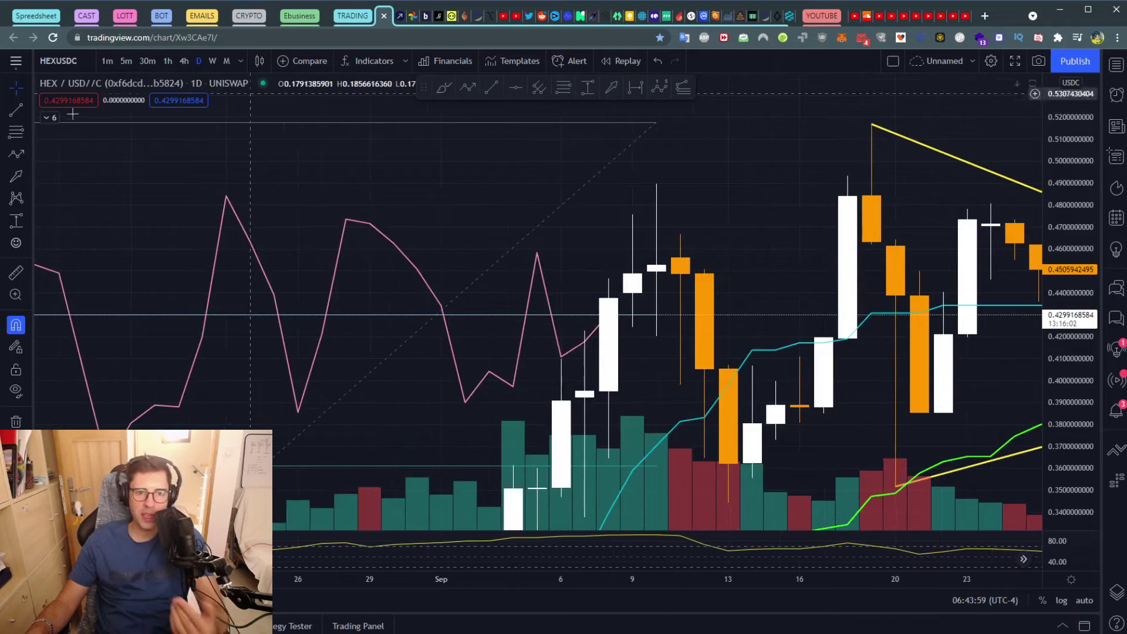
drag(780, 284, 394, 241)
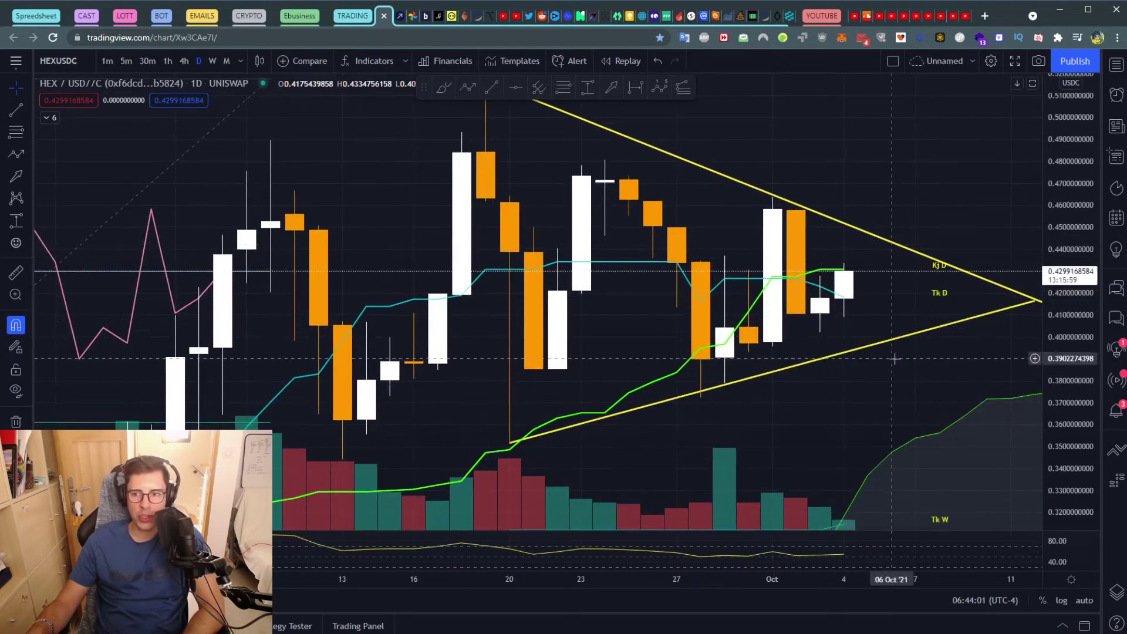
drag(892, 379, 873, 446)
scroll(873, 446, down, 3)
drag(1074, 235, 999, 480)
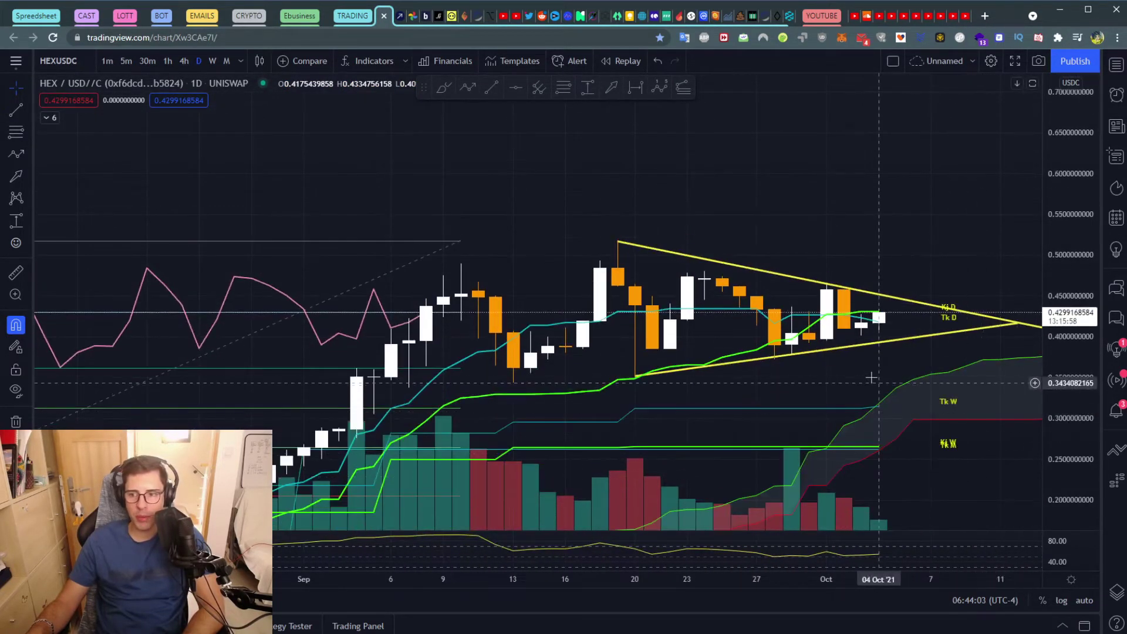
drag(870, 377, 649, 358)
drag(1050, 411, 1043, 150)
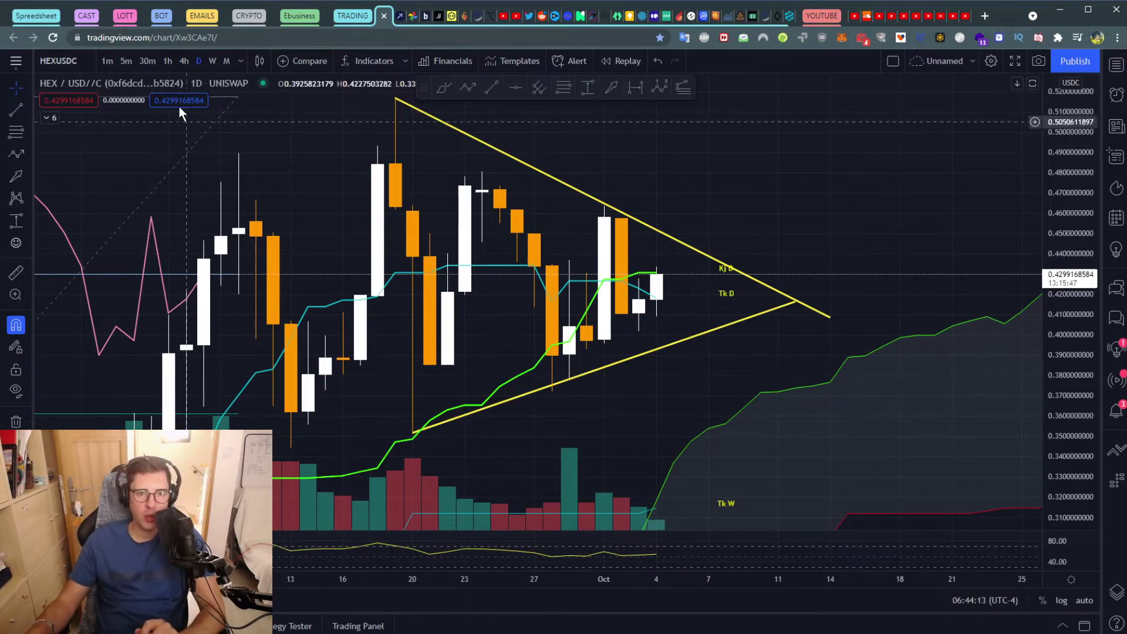
Switch to the 4h timeframe and examine the latest candles against the cloud and the Kj 4h level.
click(185, 61)
drag(1036, 466, 1056, 517)
scroll(812, 257, up, 2)
drag(755, 441, 736, 561)
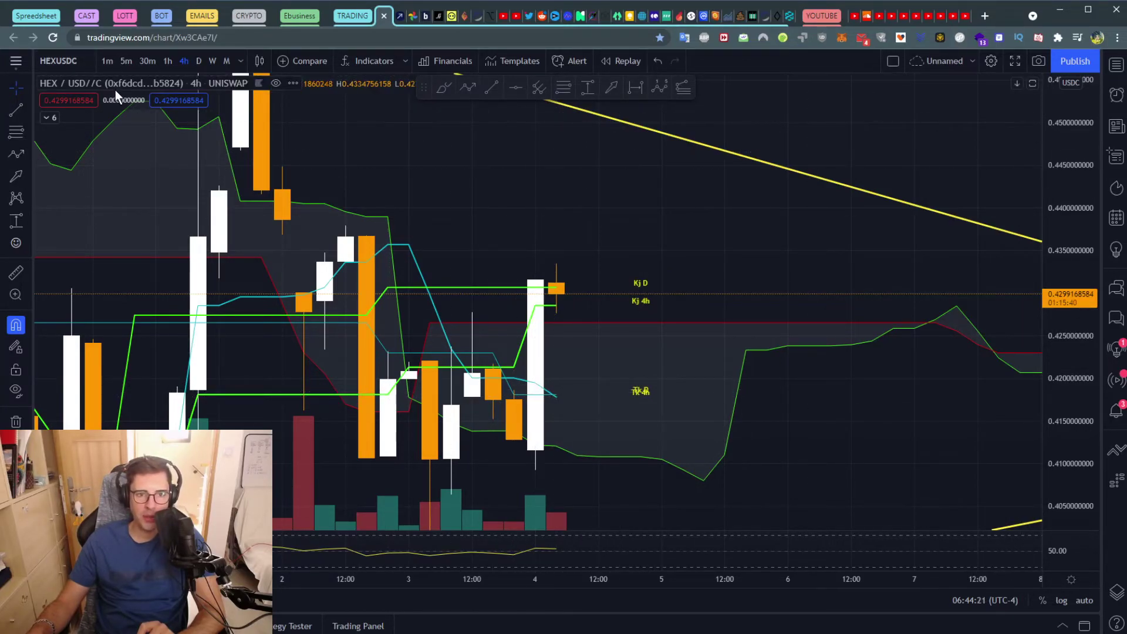
Compare the 1h and 4h charts by alternating between them, finishing on 1h with the full cloud height in view.
click(166, 61)
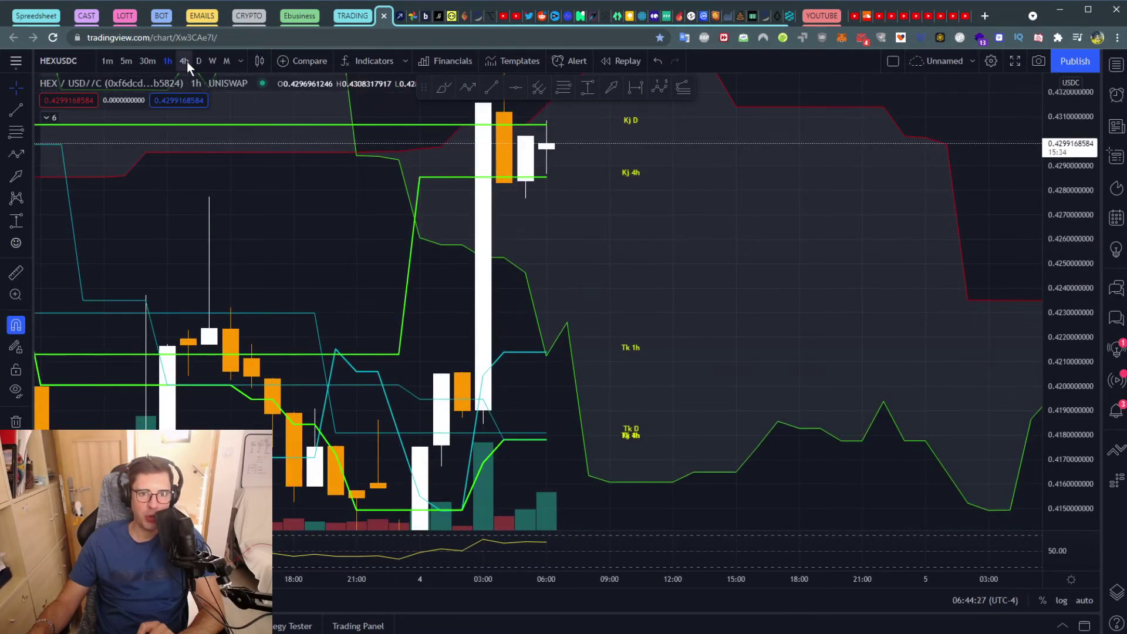
click(187, 61)
click(168, 62)
click(182, 61)
click(168, 59)
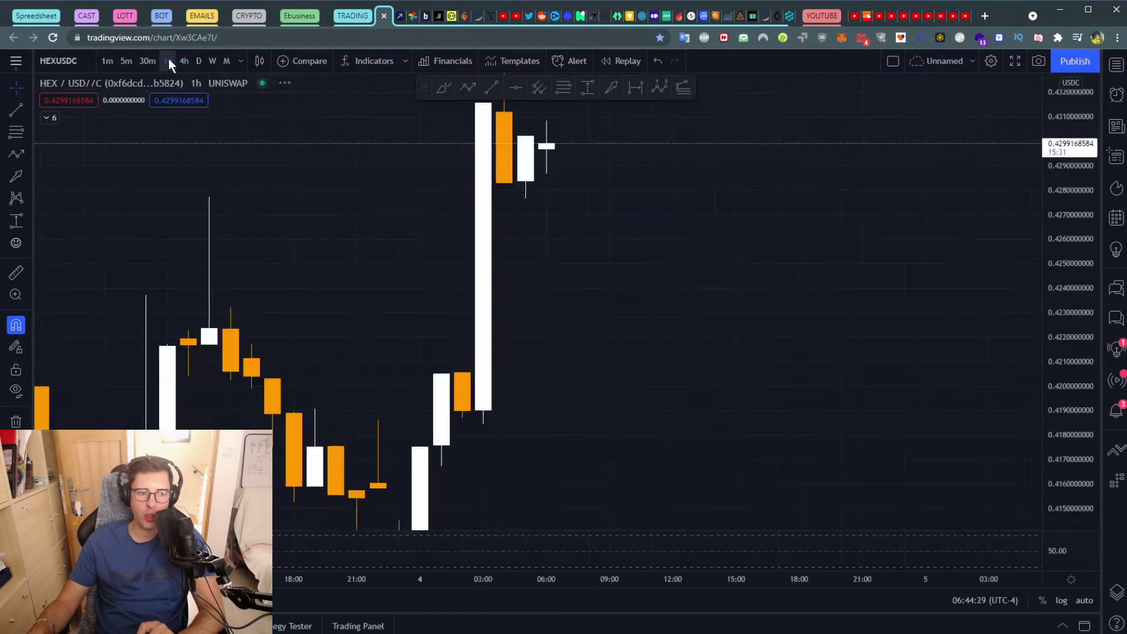
drag(1074, 201, 1051, 368)
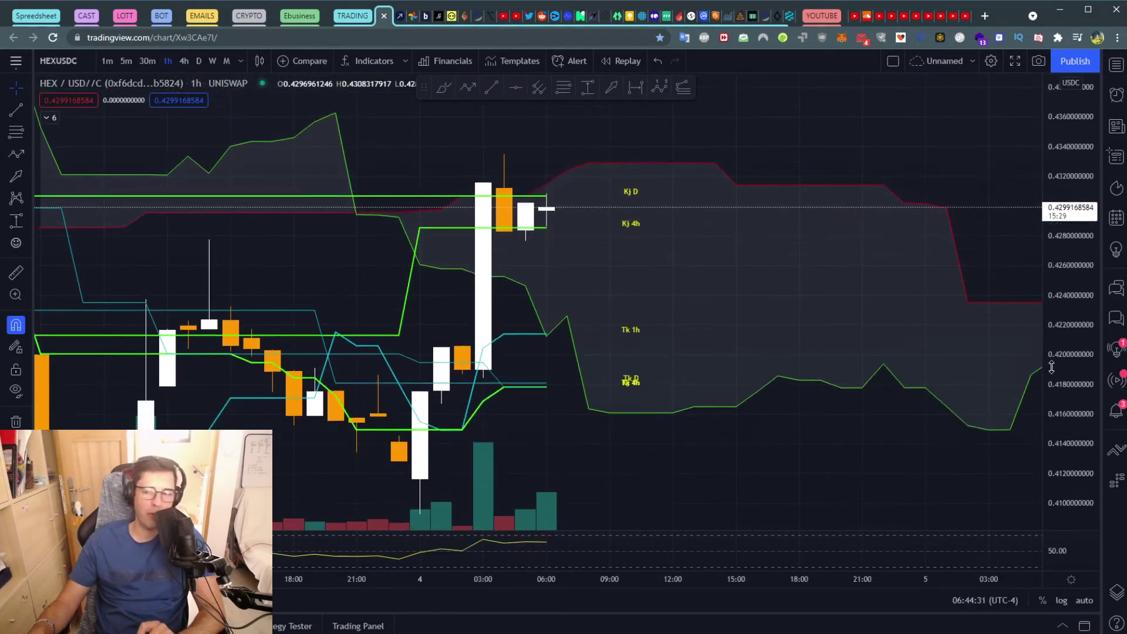